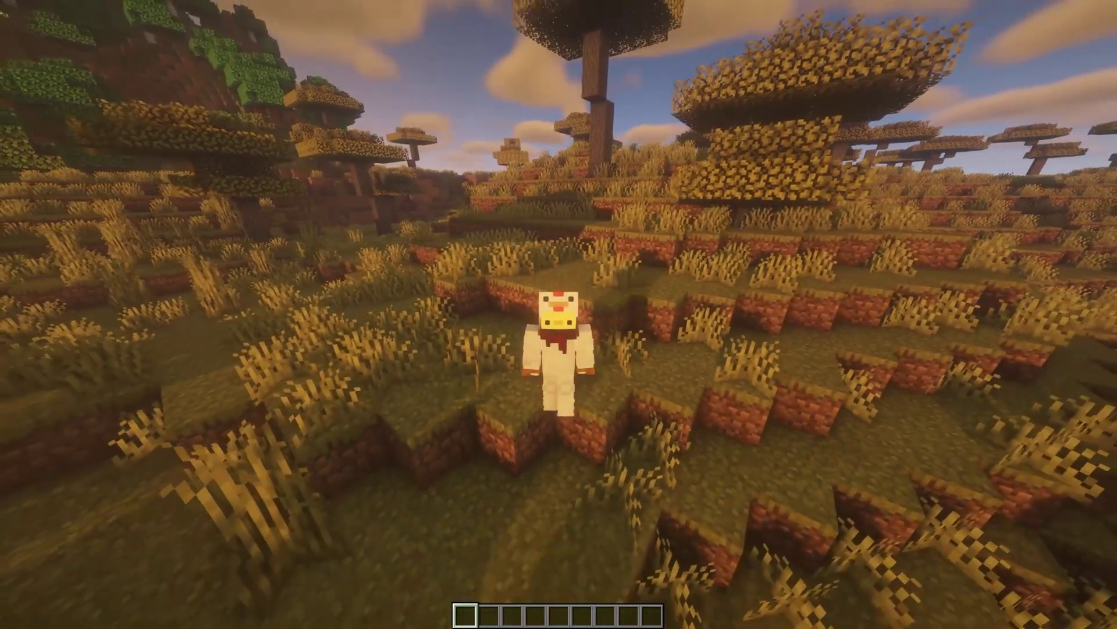
Toggle the debug overlay on and off while running through the savanna.
{"action": "key", "text": "F3"}
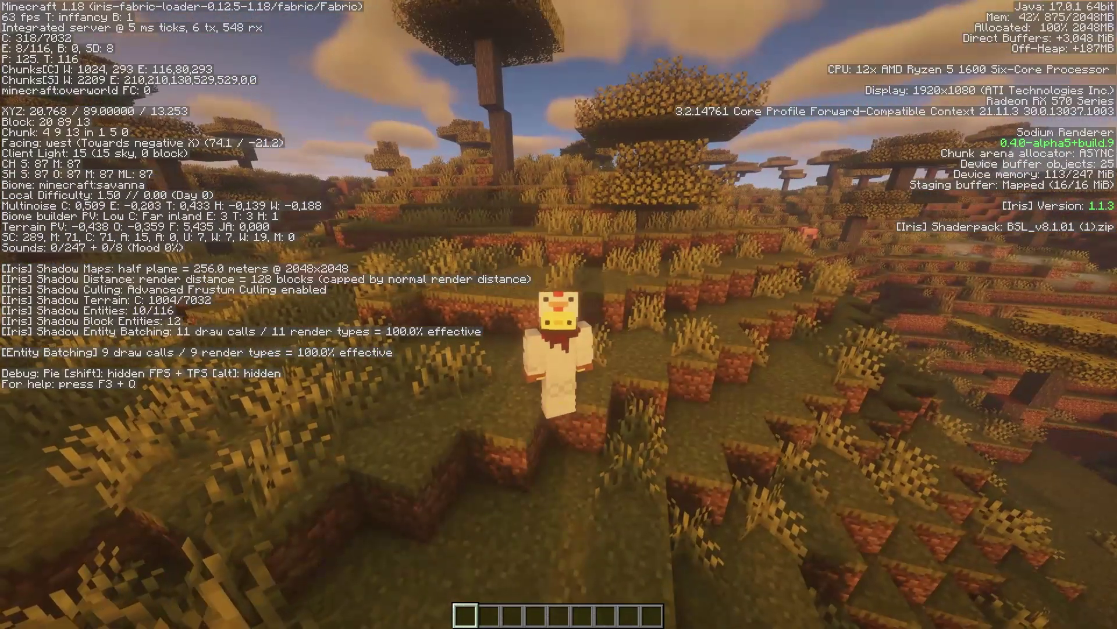
{"action": "key", "text": "F3"}
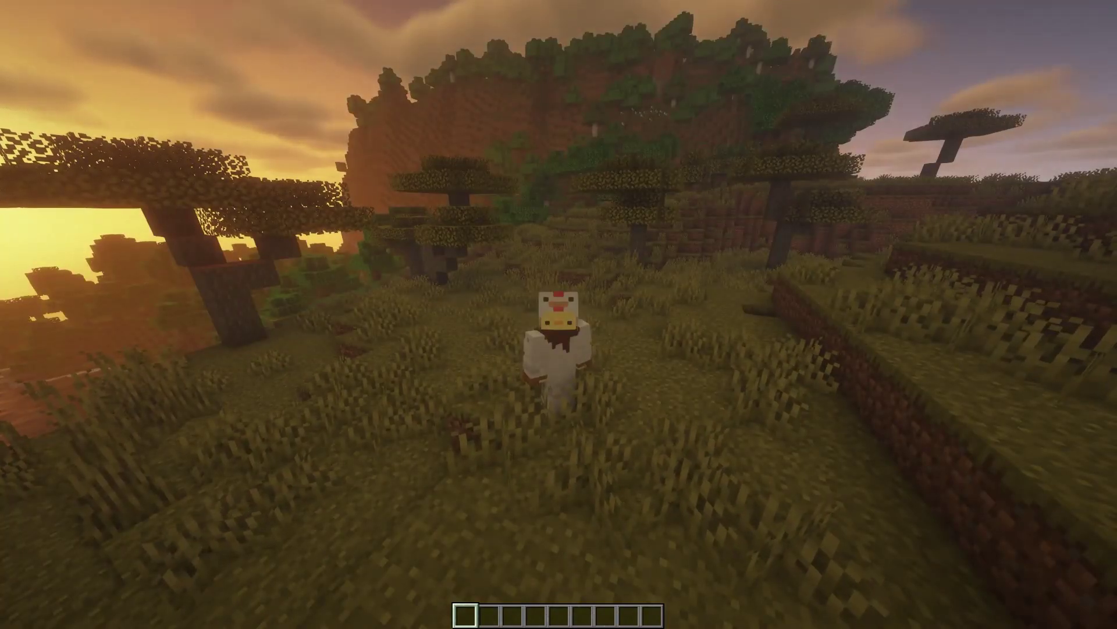
{"action": "key", "text": "w"}
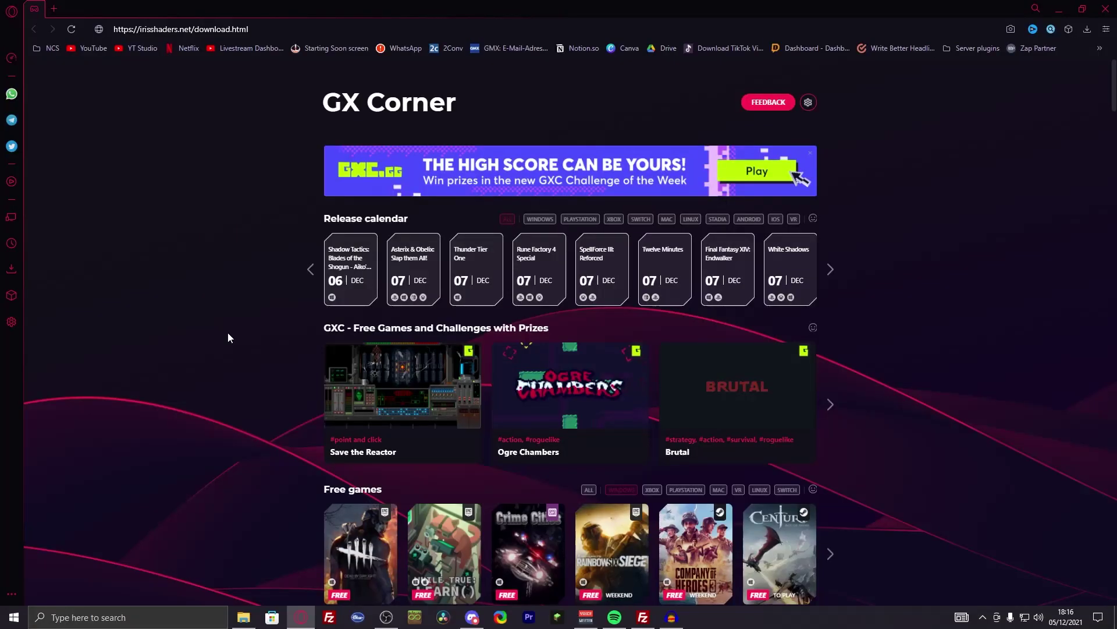
Download the universal Iris installer from irisshaders.net and run it.
{"action": "key", "text": "Return"}
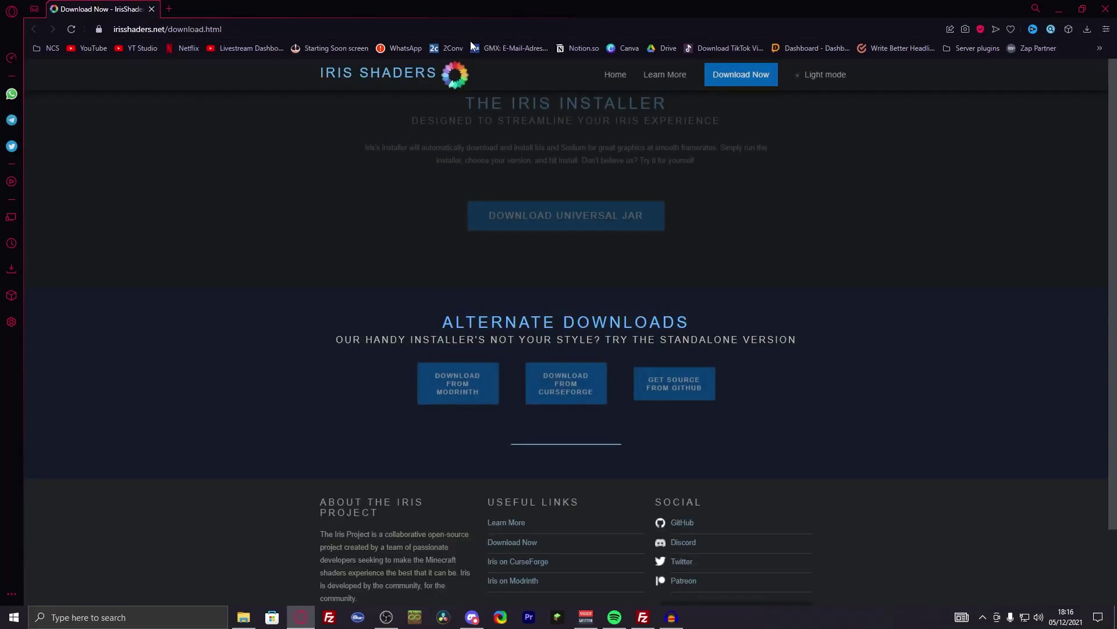
{"action": "left_click", "coordinate": [570, 237]}
{"action": "key", "text": "Return"}
{"action": "left_click", "coordinate": [933, 79]}
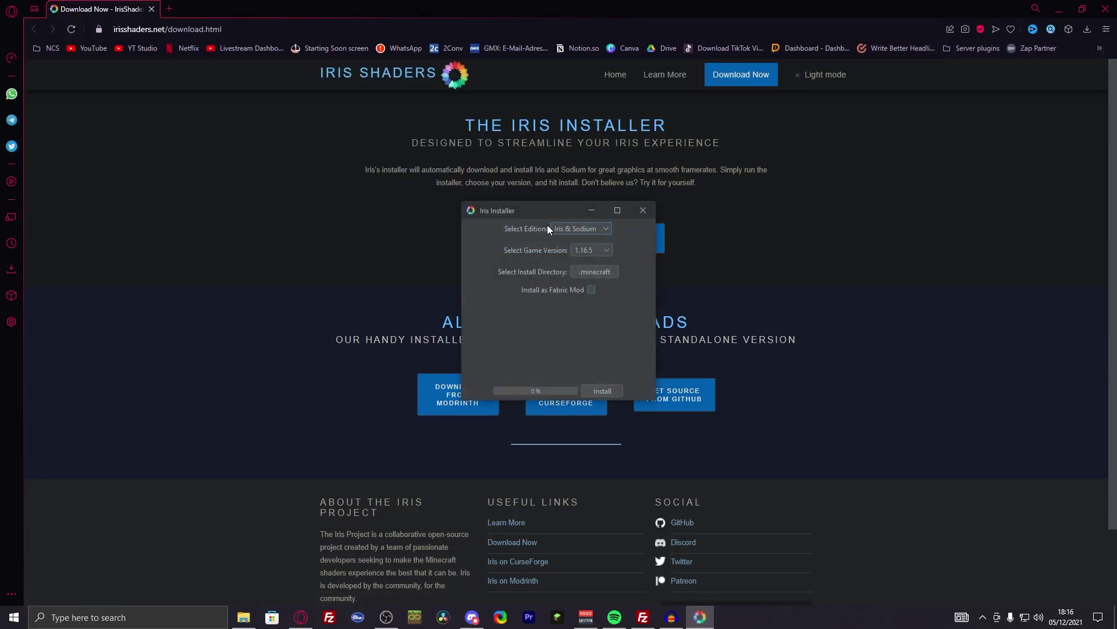
Install Iris & Sodium for game version 1.18, then close the installer.
{"action": "left_click", "coordinate": [598, 240]}
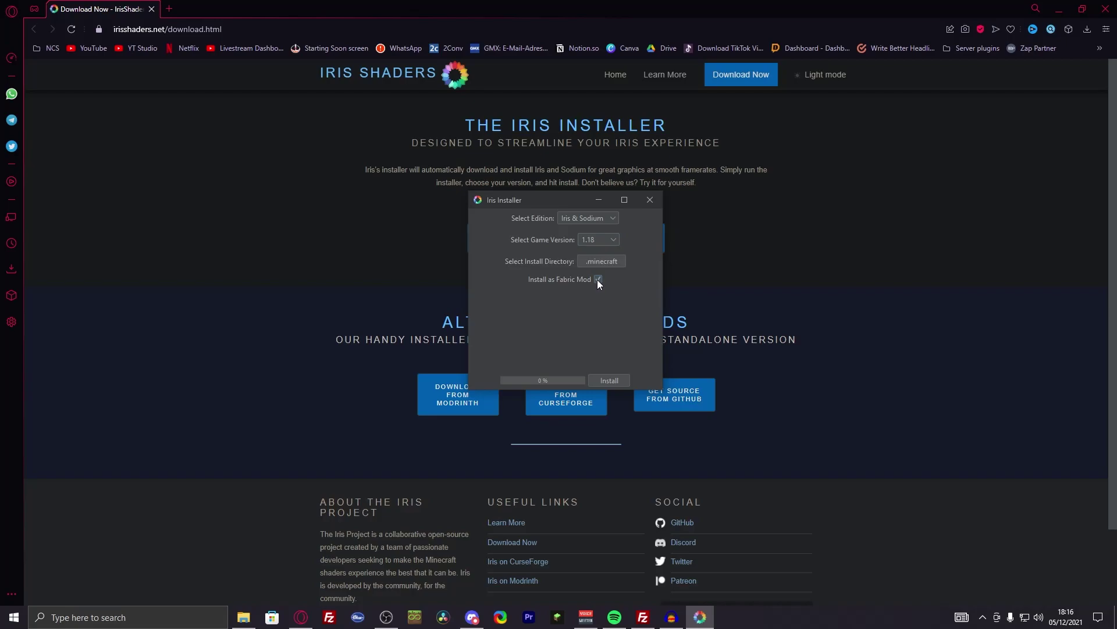
{"action": "left_click", "coordinate": [611, 381]}
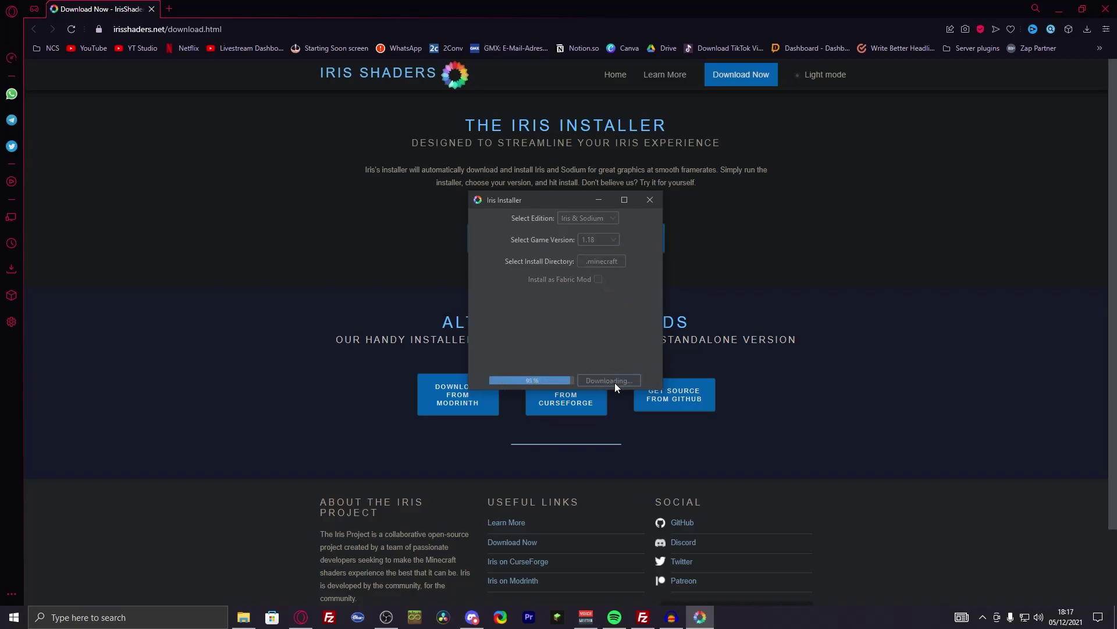
{"action": "left_click", "coordinate": [649, 199]}
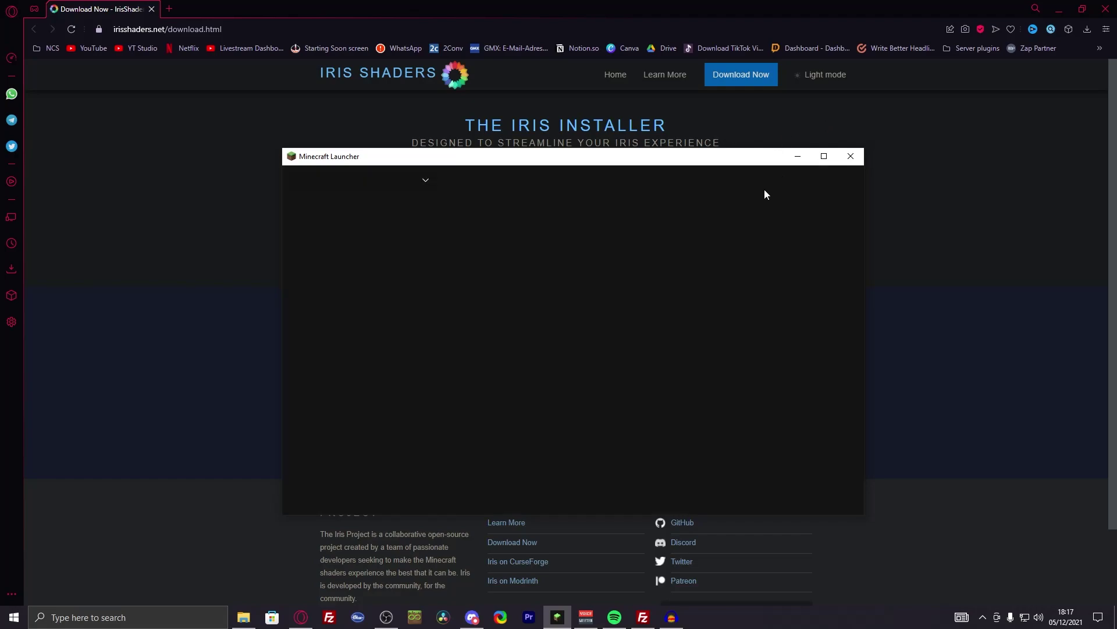
Choose the Iris & Sodium installation in the launcher and start the game.
{"action": "left_click", "coordinate": [453, 441]}
{"action": "left_click", "coordinate": [450, 273]}
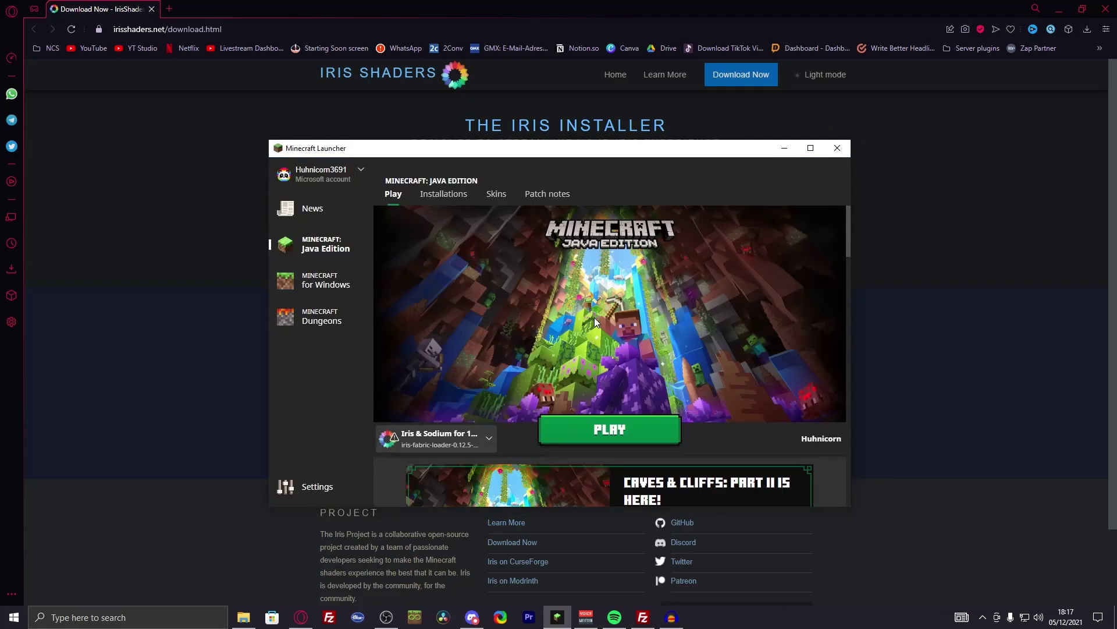
{"action": "left_click", "coordinate": [636, 432]}
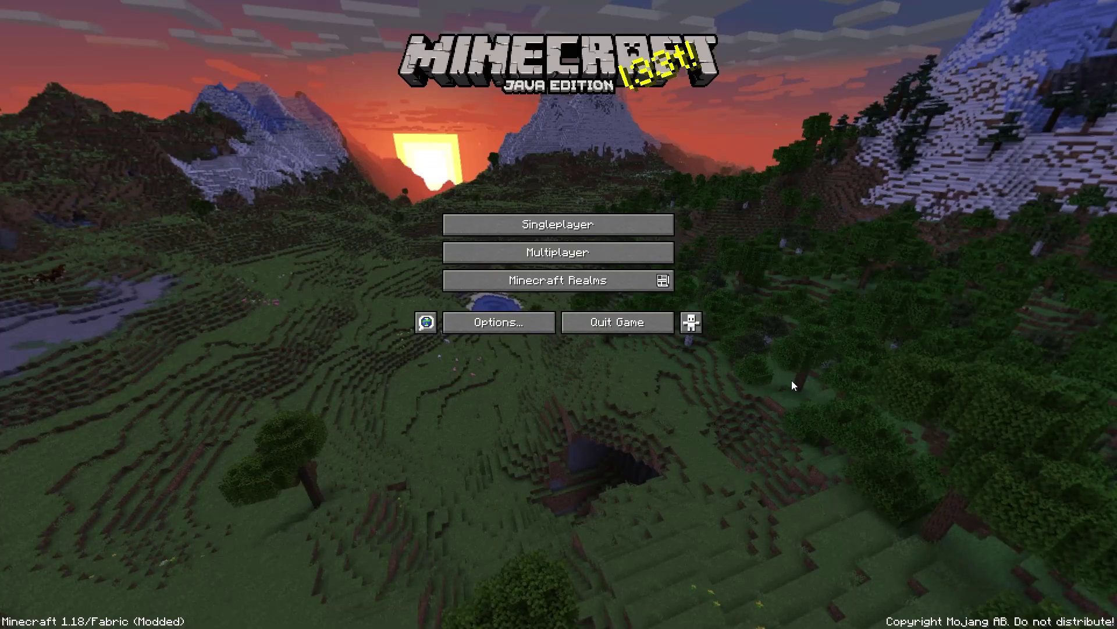
Load the most recent New World and go into its video settings.
{"action": "left_click", "coordinate": [612, 225]}
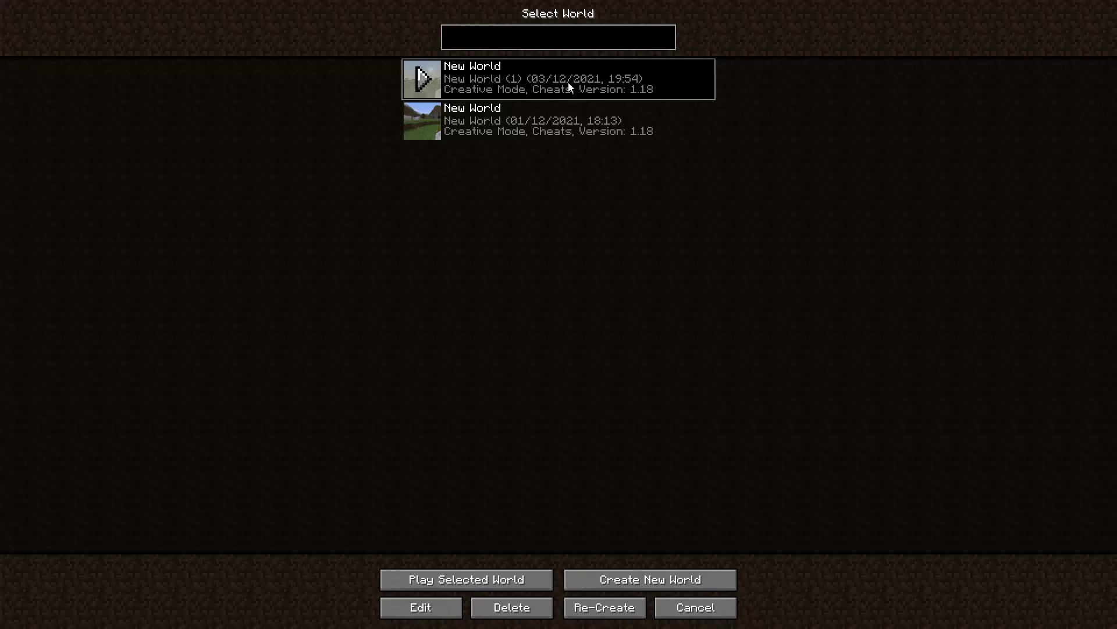
{"action": "double_click", "coordinate": [569, 87]}
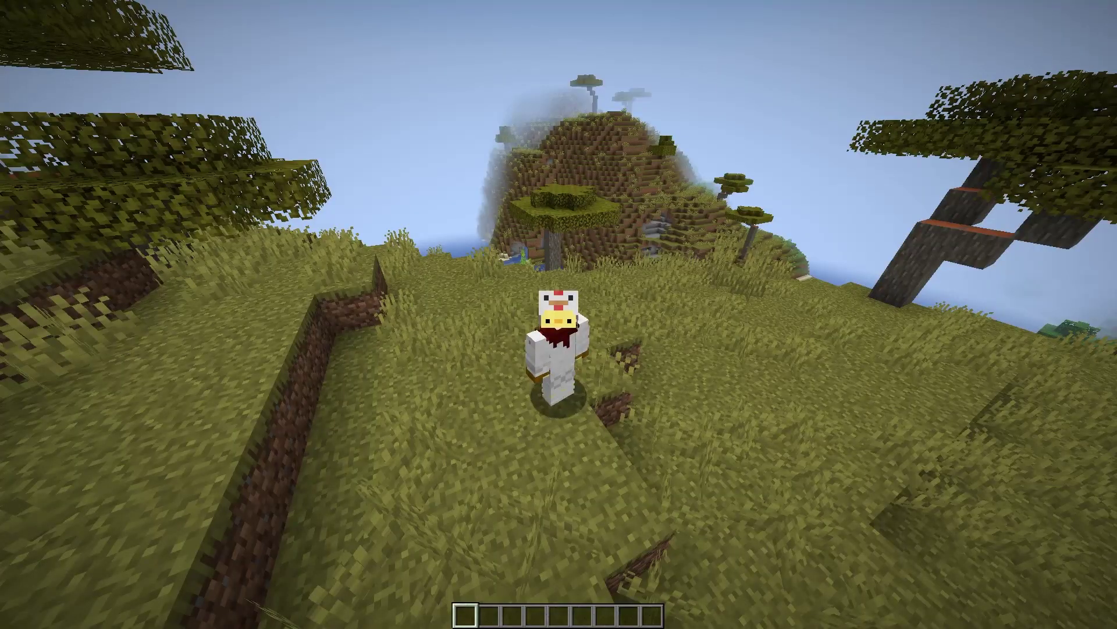
{"action": "key", "text": "Escape"}
{"action": "left_click", "coordinate": [497, 260]}
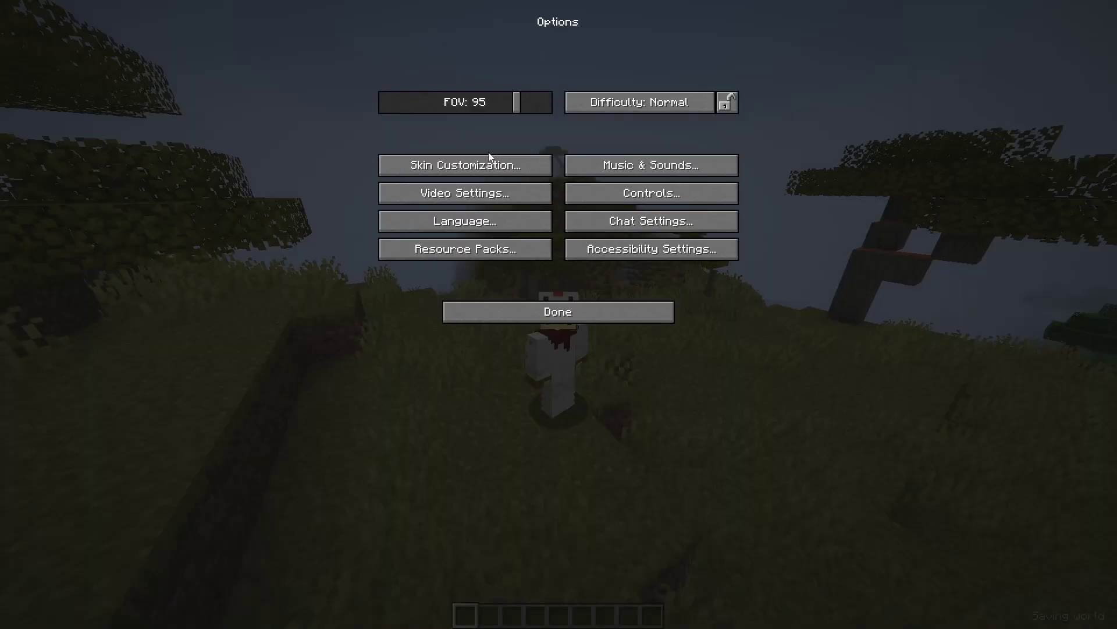
{"action": "left_click", "coordinate": [408, 195]}
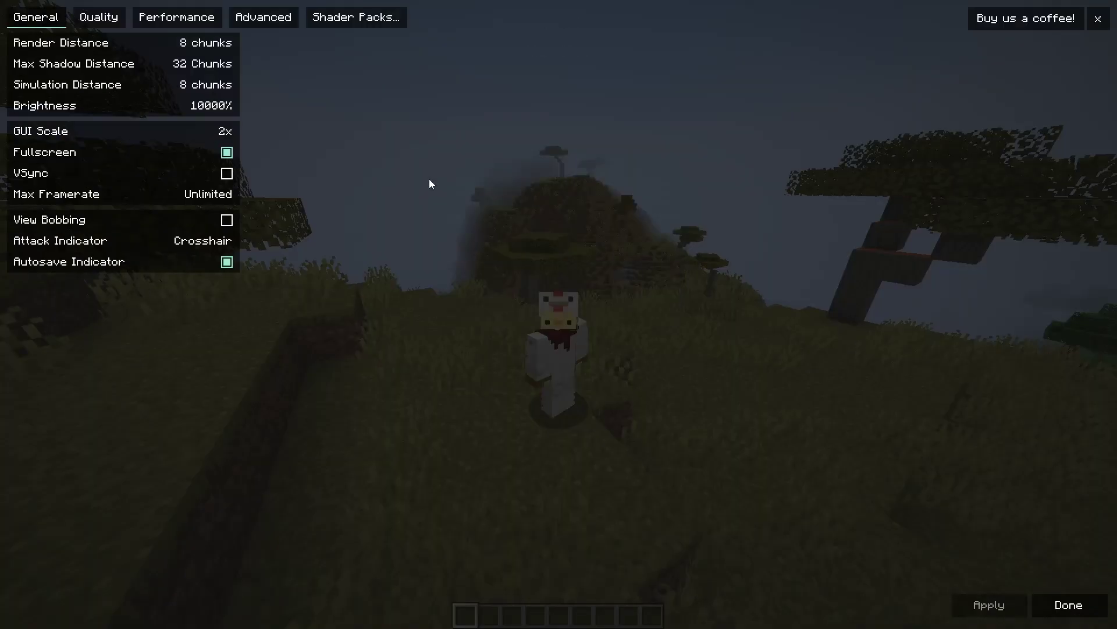
{"action": "mouse_move", "coordinate": [123, 63]}
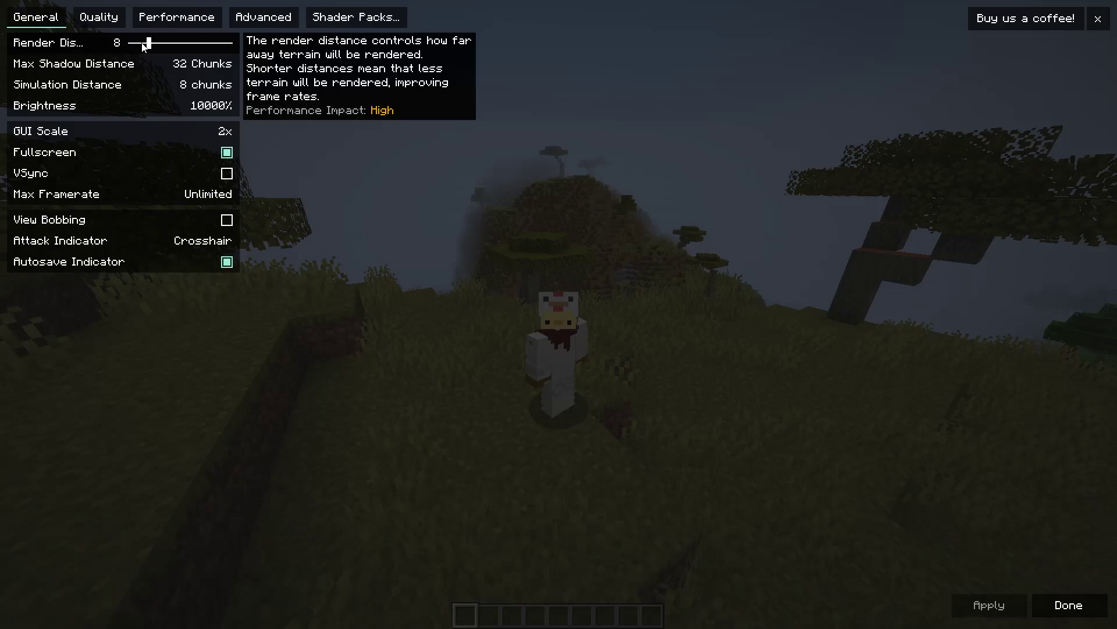
Leave shadow distance at 32 chunks and browse the quality and performance settings.
{"action": "mouse_move", "coordinate": [174, 67]}
{"action": "mouse_move", "coordinate": [170, 69]}
{"action": "left_mouse_down"}
{"action": "mouse_move", "coordinate": [153, 64]}
{"action": "mouse_move", "coordinate": [482, 78]}
{"action": "left_mouse_up"}
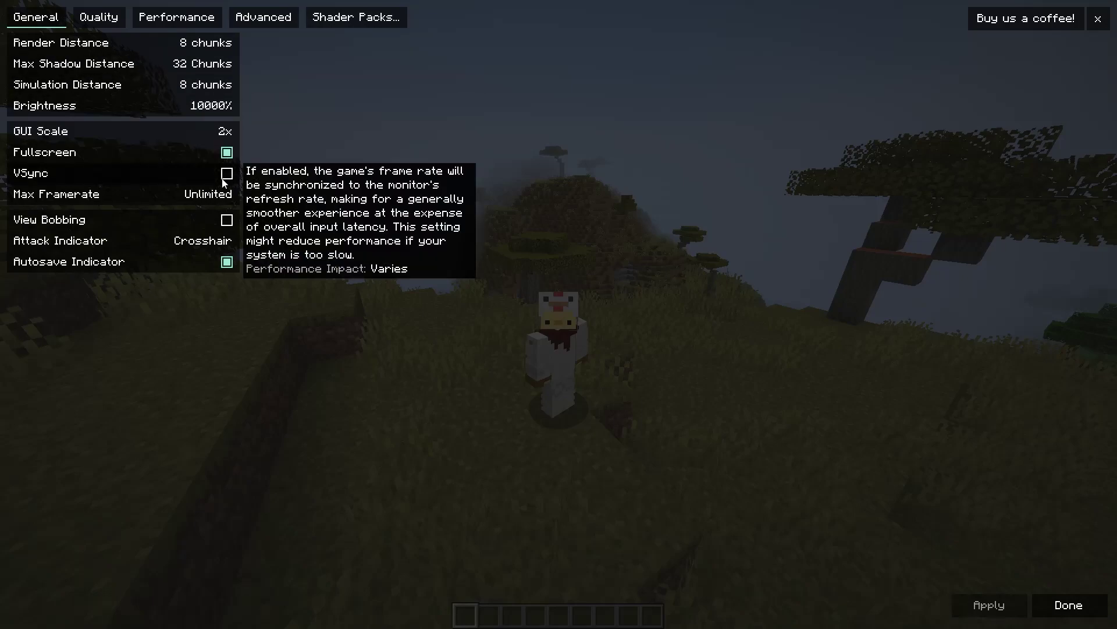
{"action": "left_click", "coordinate": [99, 17]}
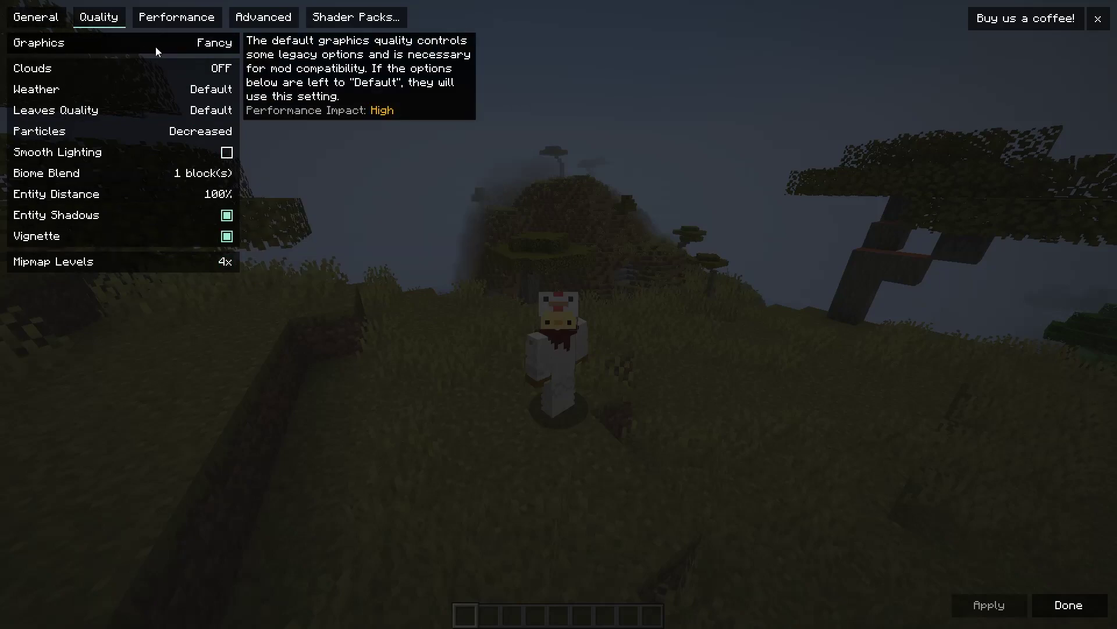
{"action": "left_click", "coordinate": [176, 17]}
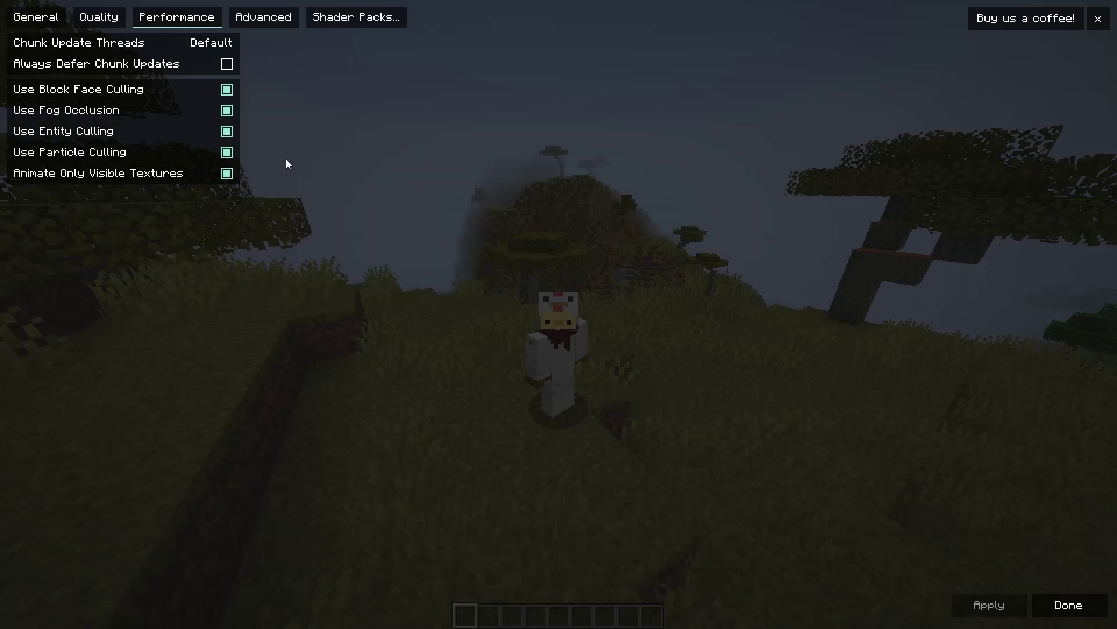
{"action": "left_click", "coordinate": [350, 20]}
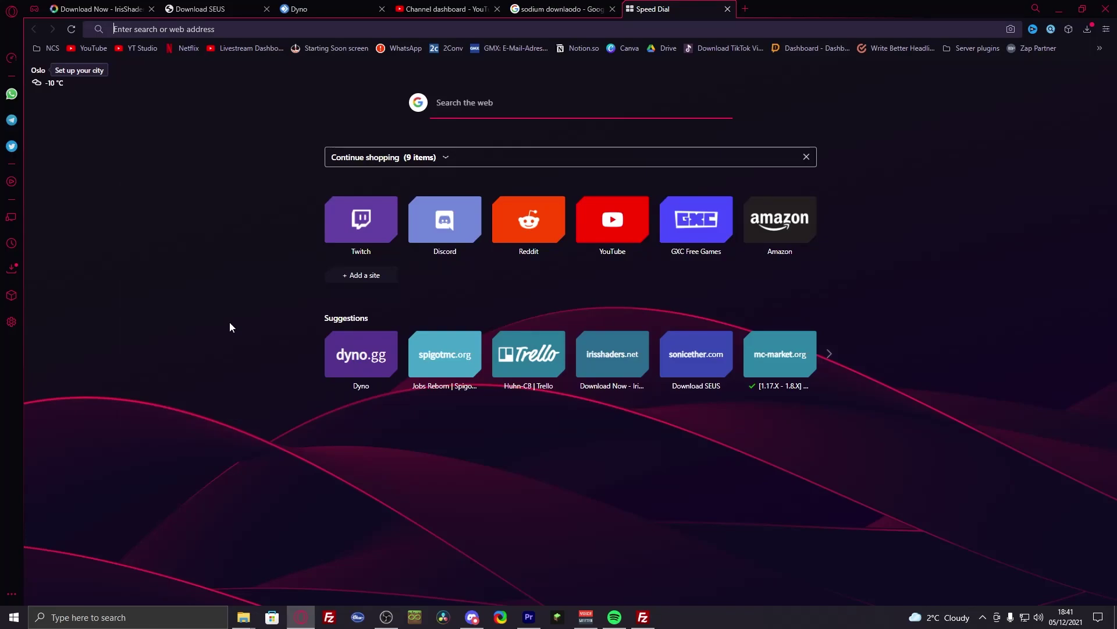
{"action": "type", "text": "seus "}
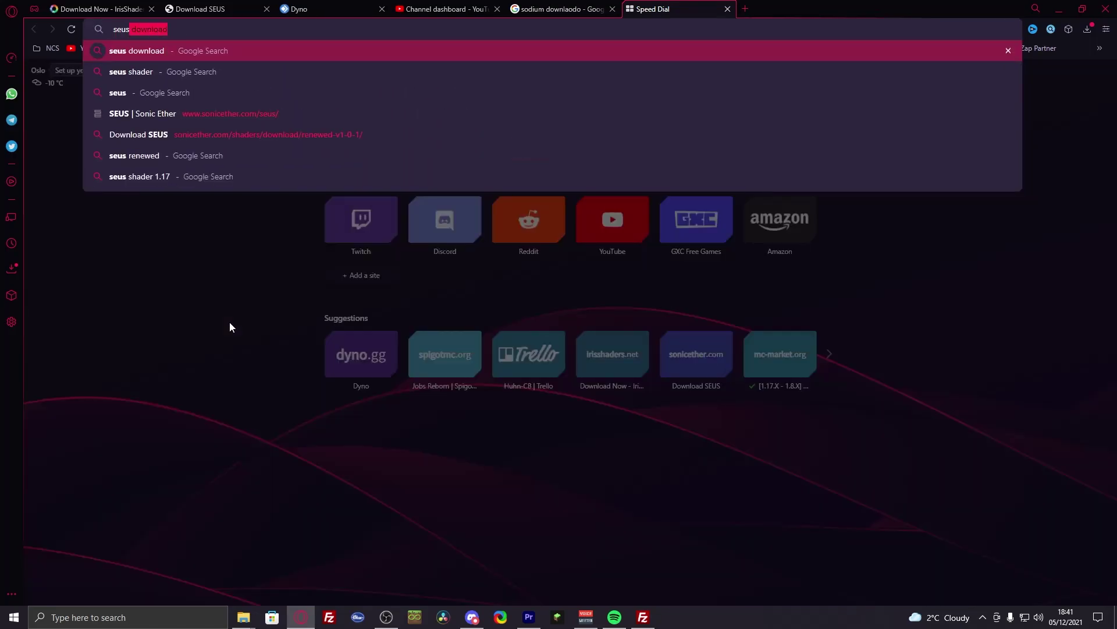
{"action": "type", "text": "dow"}
Find SEUS Renewed v1.0.1, accept its EULA, download the zip and drag it toward shaderpacks.
{"action": "key", "text": "Return"}
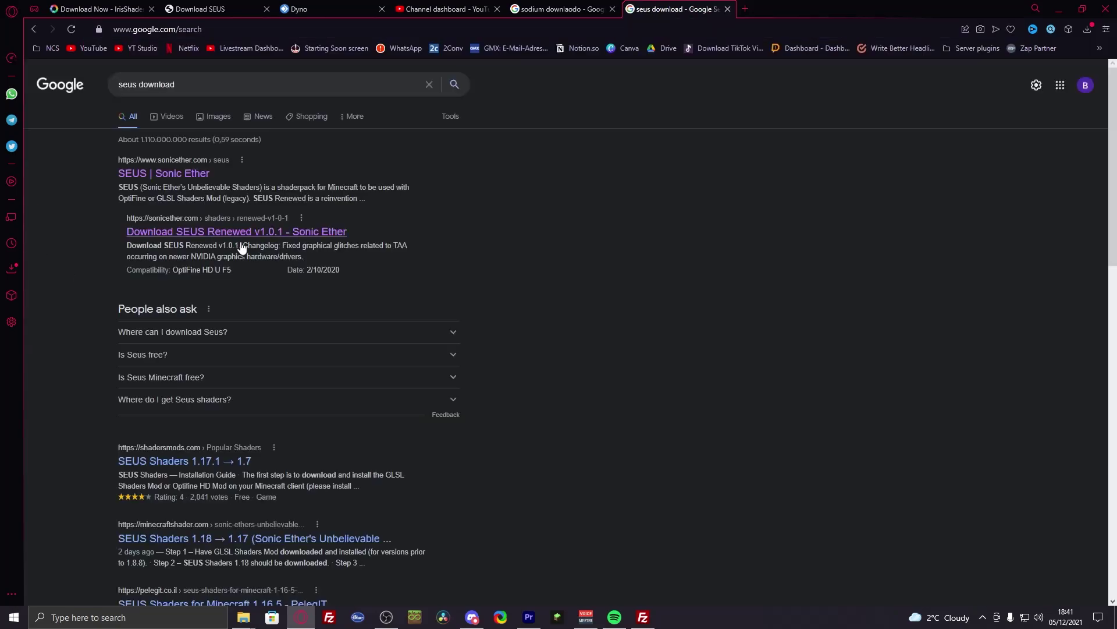
{"action": "left_click", "coordinate": [224, 241]}
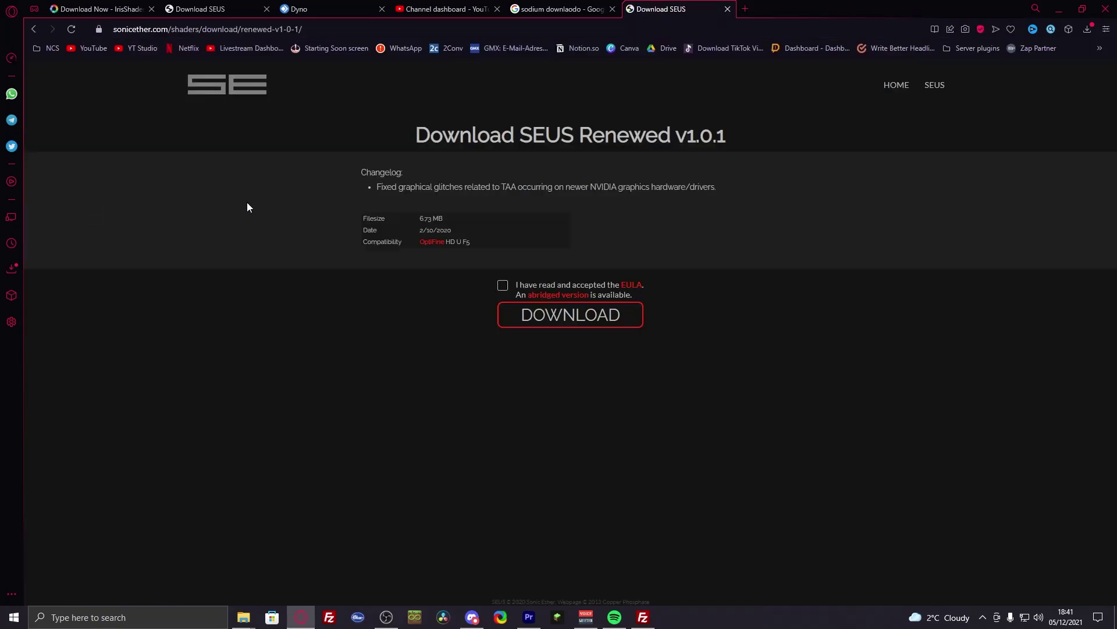
{"action": "left_click", "coordinate": [504, 285]}
{"action": "left_click", "coordinate": [607, 316]}
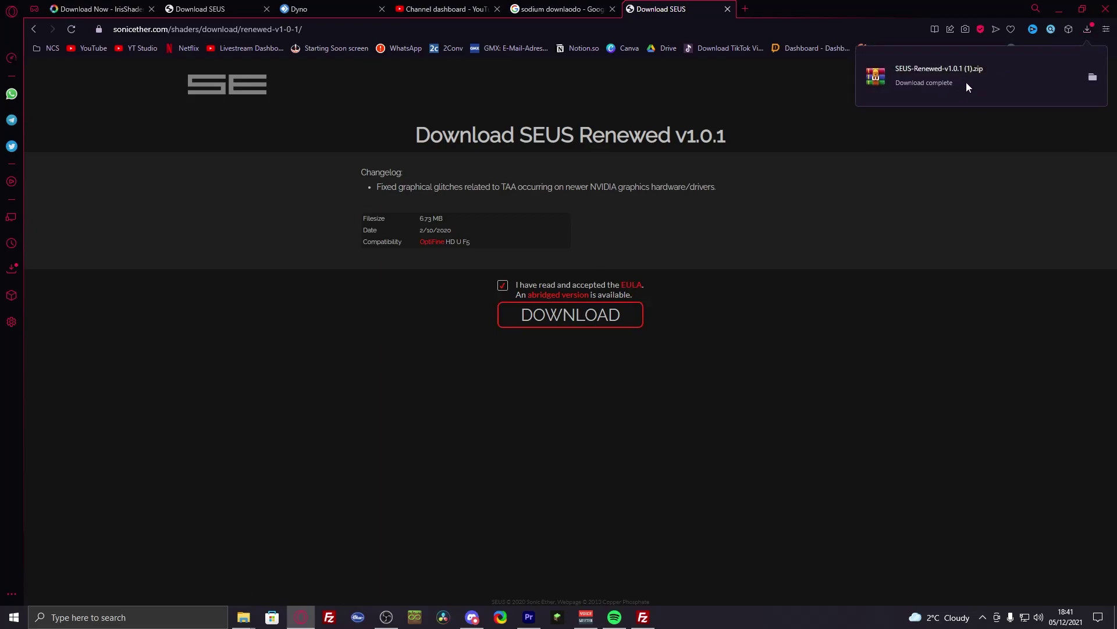
{"action": "left_click_drag", "start_coordinate": [968, 81], "coordinate": [243, 618]}
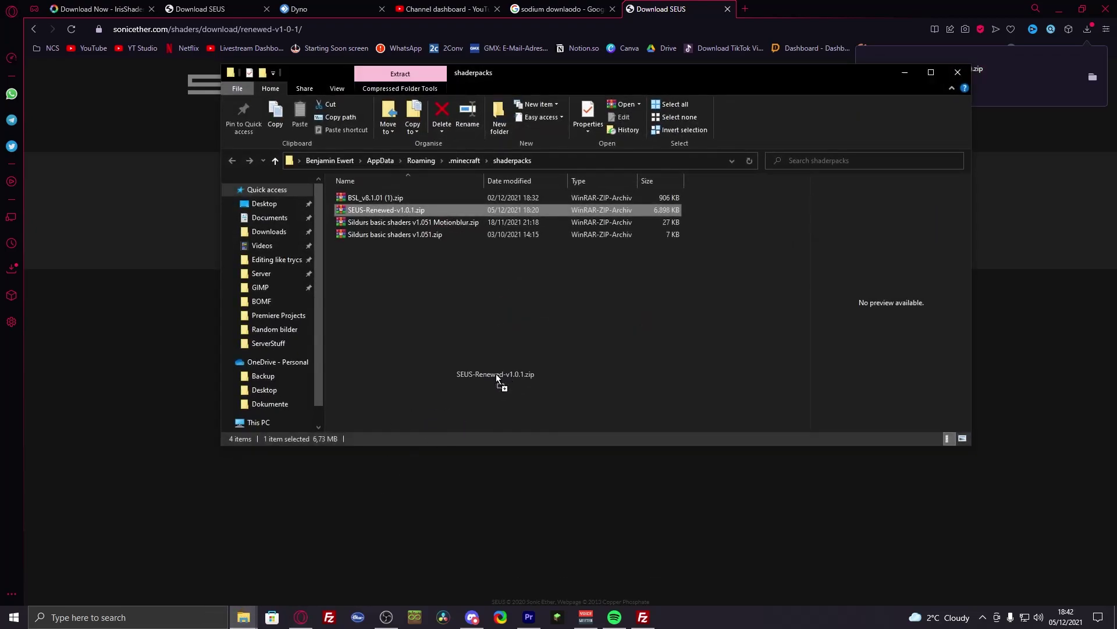
Drop the SEUS zip into shaderpacks and select SEUS-Renewed-v1.0.1.zip as the shader pack.
{"action": "left_click_drag", "start_coordinate": [243, 618], "coordinate": [496, 382]}
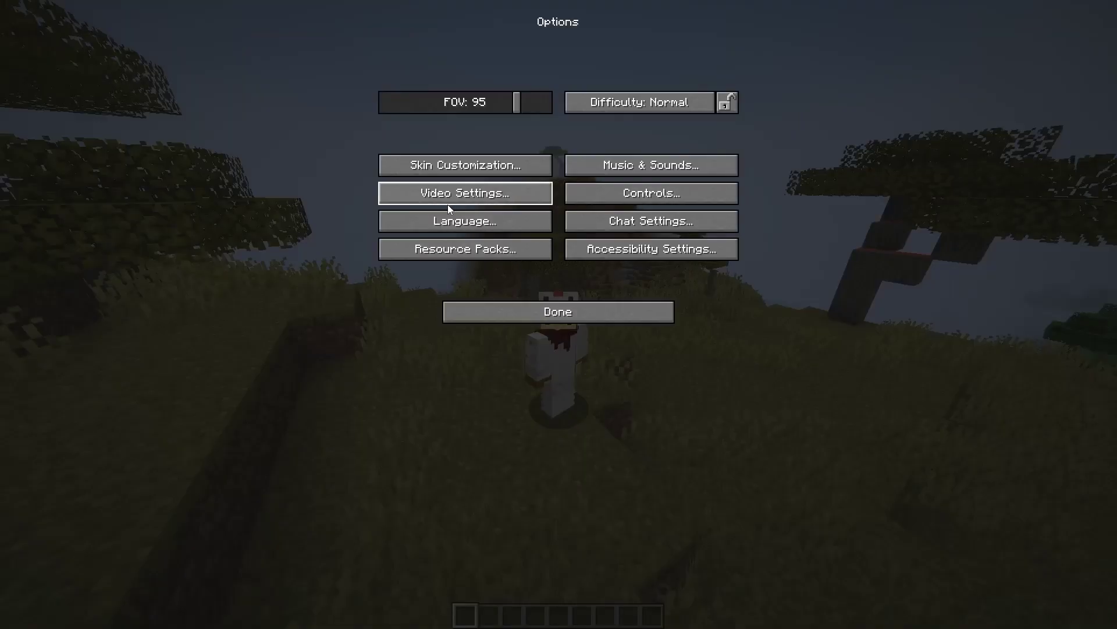
{"action": "left_click", "coordinate": [447, 203]}
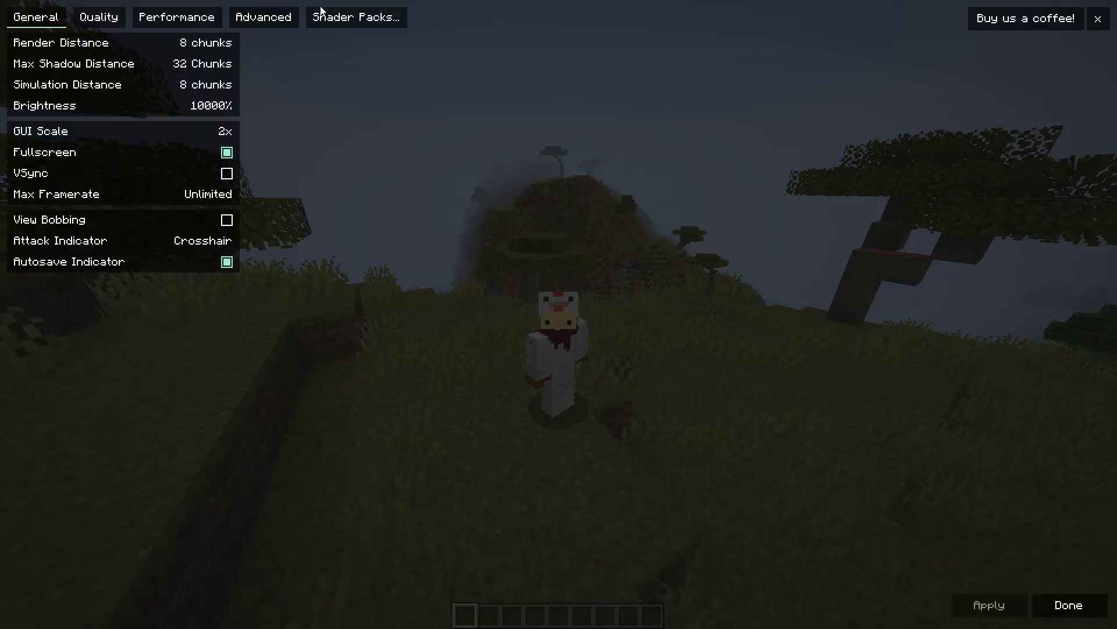
{"action": "left_click", "coordinate": [334, 16]}
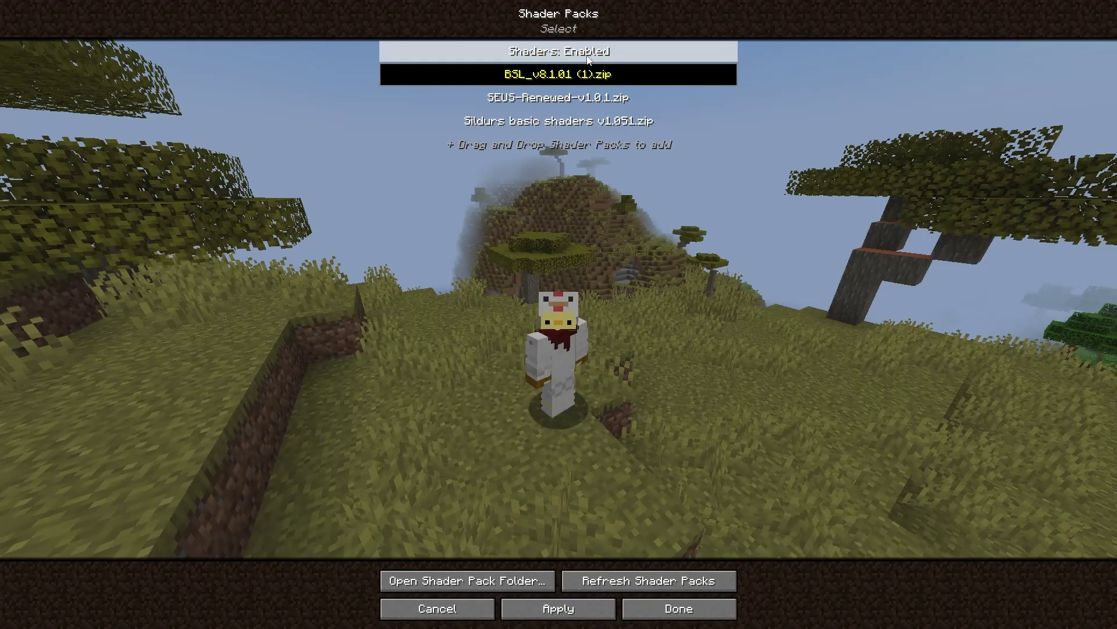
{"action": "left_click", "coordinate": [549, 98]}
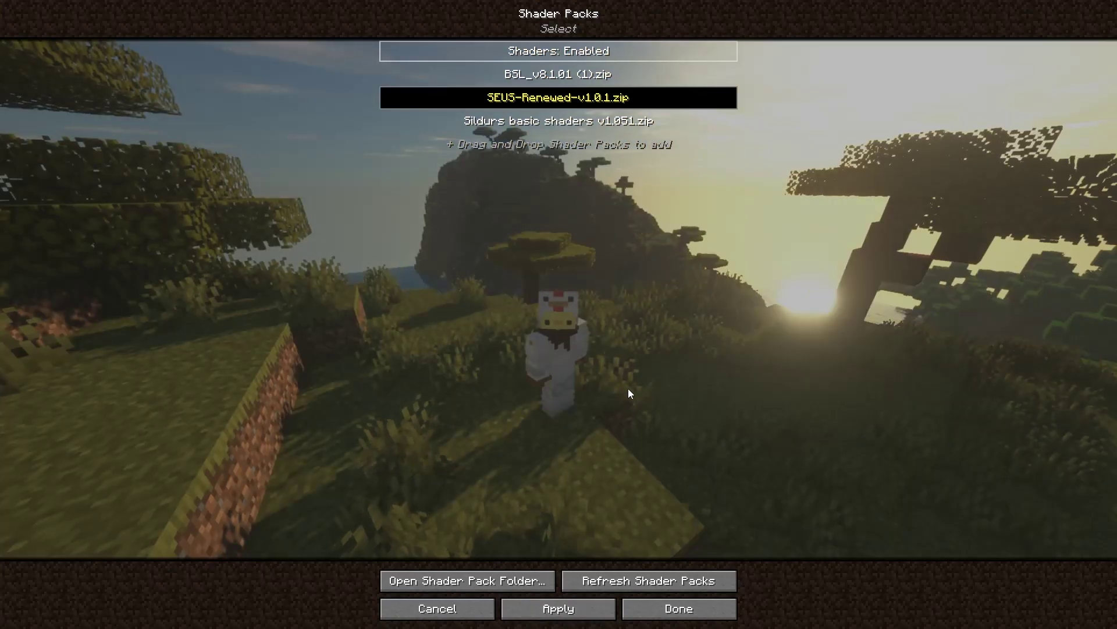
Return to the game and switch the camera to first-person view.
{"action": "key", "text": "Escape"}
{"action": "key", "text": "Escape"}
{"action": "key", "text": "Escape"}
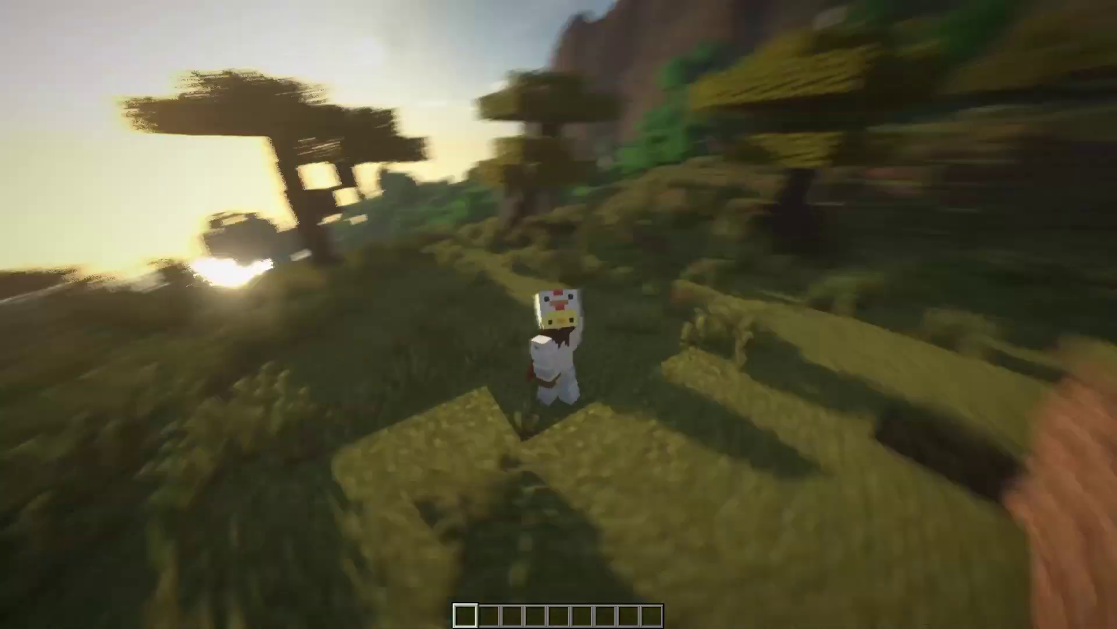
{"action": "key", "text": "F5"}
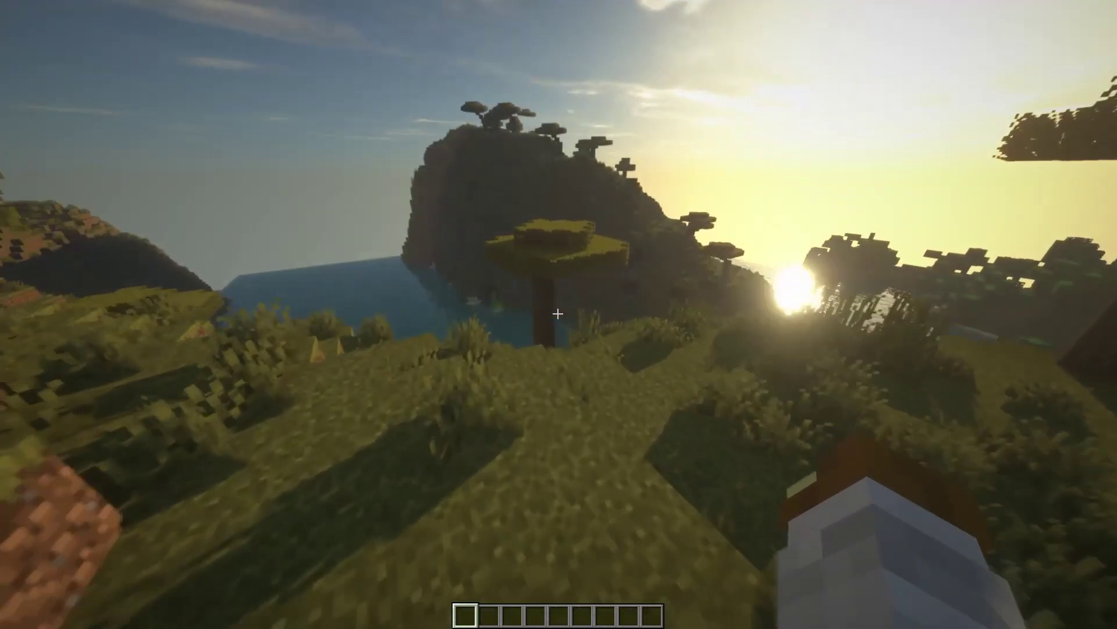
Select BSL_v8.1.01 (1).zip as the shader pack and apply it.
{"action": "key", "text": "Escape"}
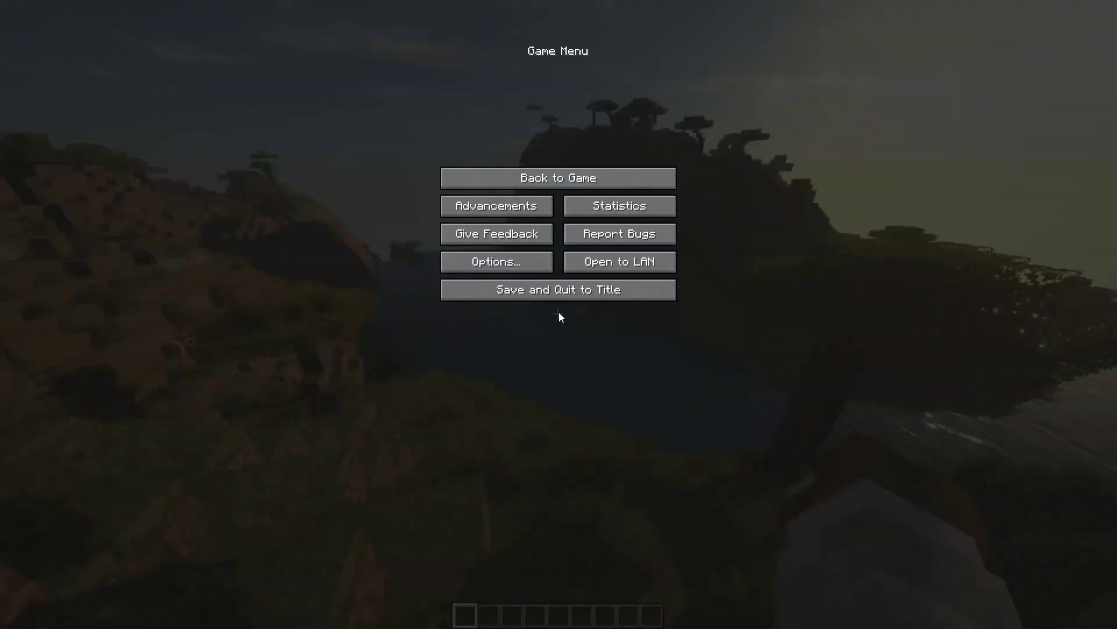
{"action": "left_click", "coordinate": [476, 261]}
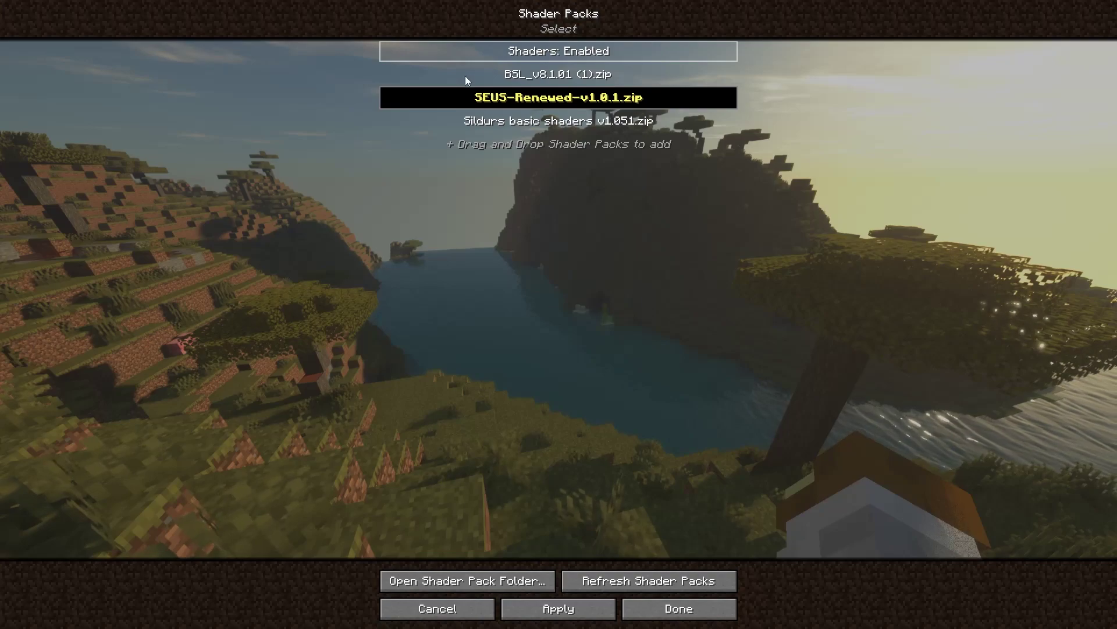
{"action": "left_click", "coordinate": [683, 83]}
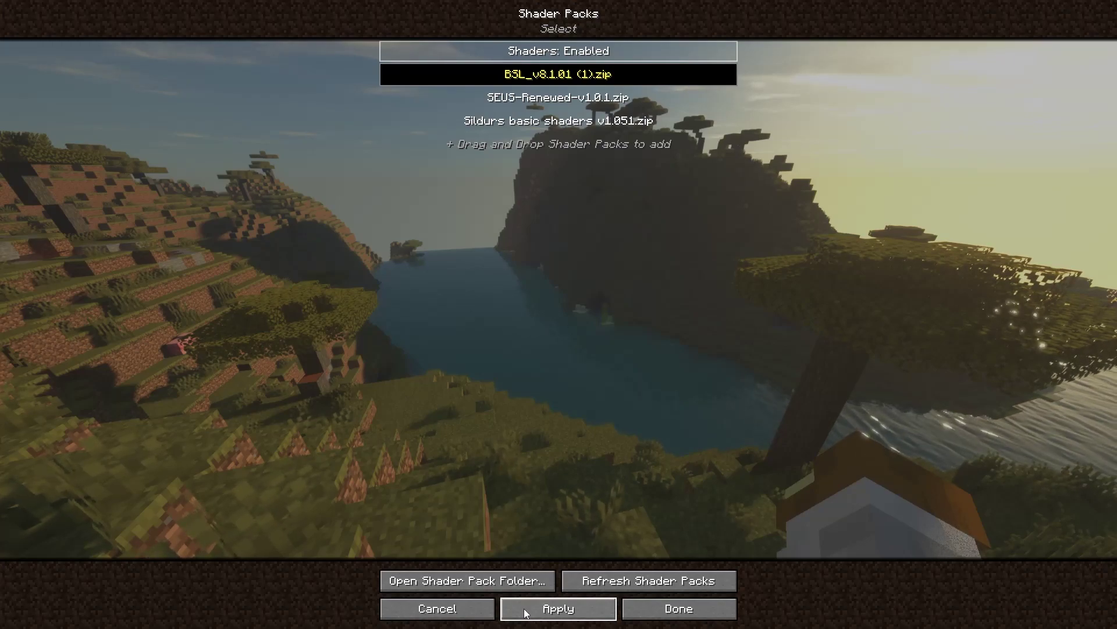
{"action": "left_click", "coordinate": [521, 608]}
Return to gameplay and walk along the slope toward the sun.
{"action": "key", "text": "Escape"}
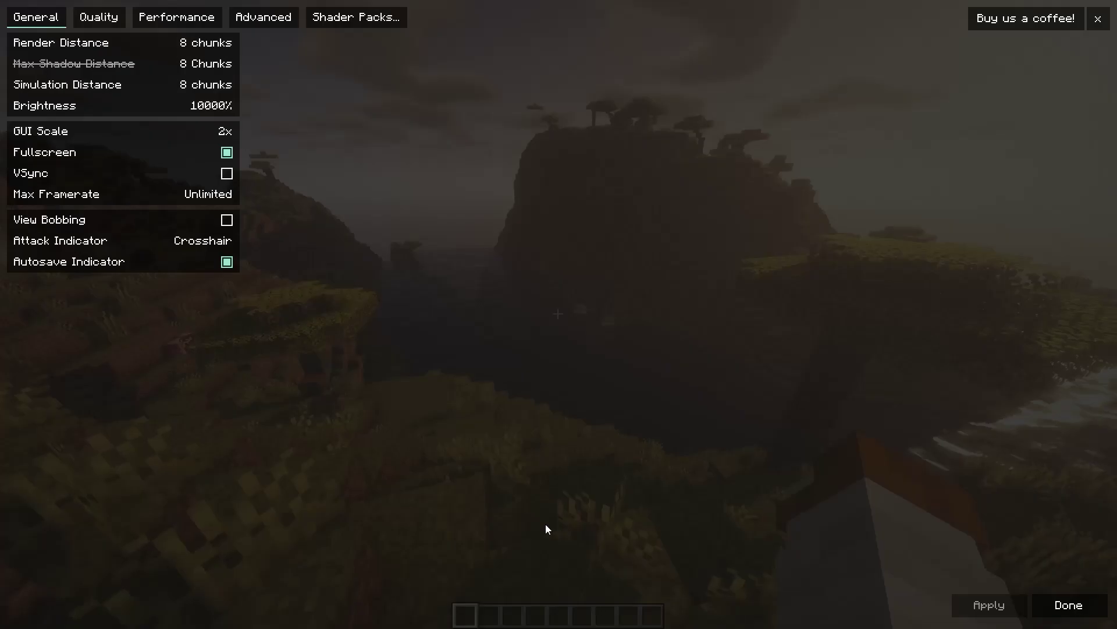
{"action": "key", "text": "Escape"}
{"action": "key", "text": "Escape"}
{"action": "key", "text": "w"}
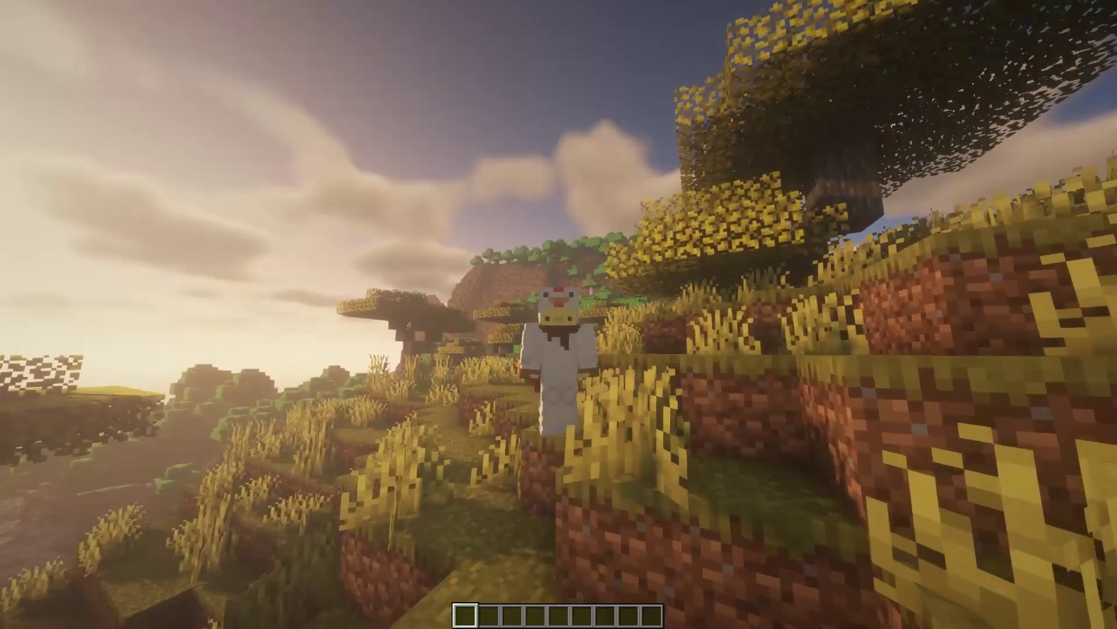